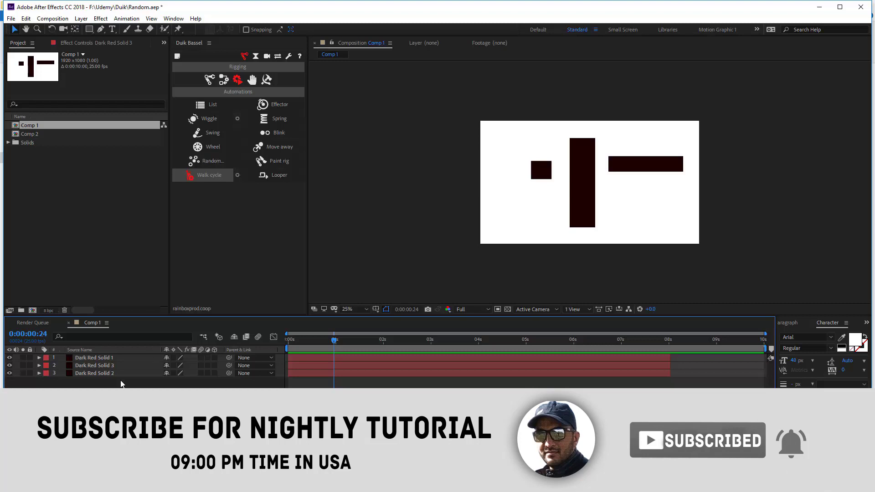
- Open Duik's Random tool, confirm X, Y and Z ranges of 0 to 100, and select all three solids
click(216, 165)
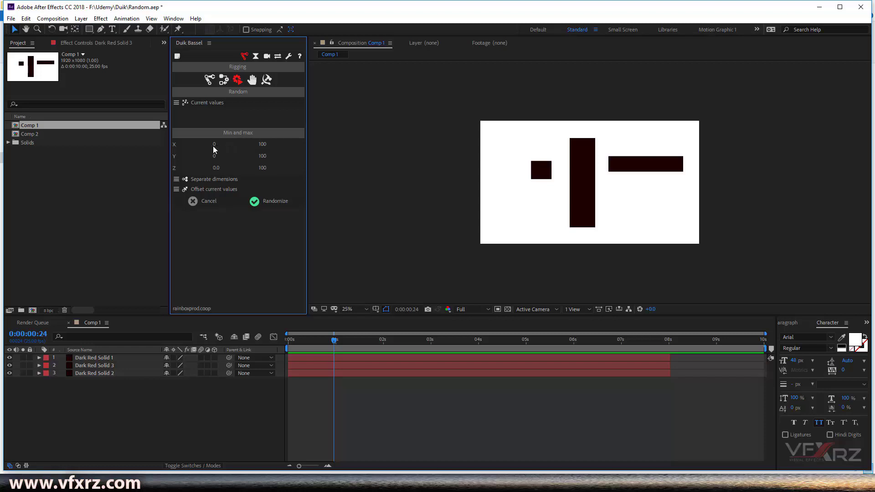
click(228, 144)
click(272, 146)
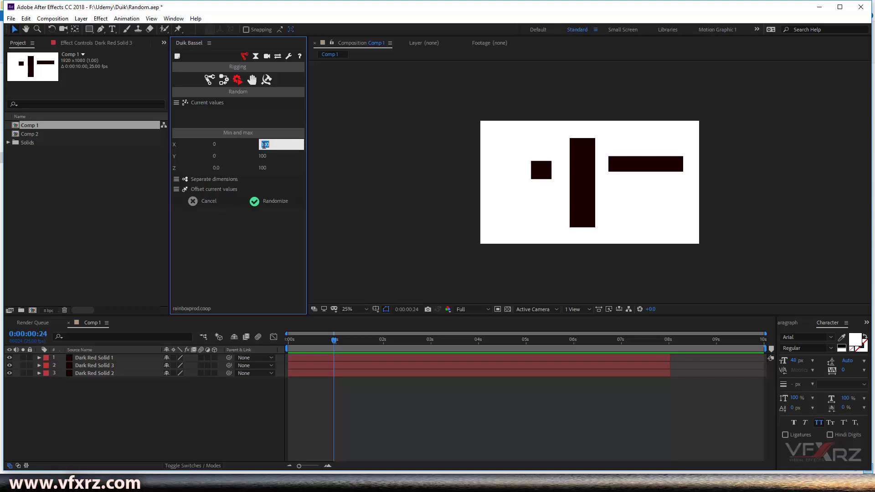
click(216, 157)
click(269, 156)
click(246, 167)
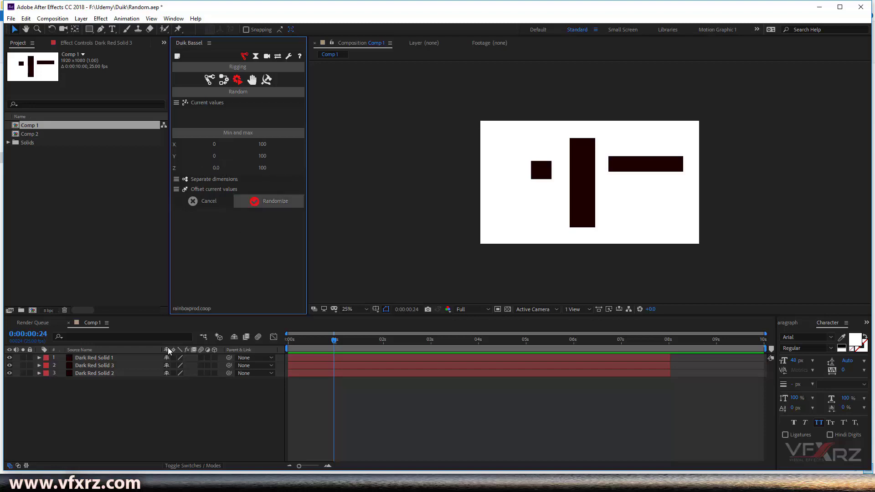
click(146, 470)
key(ctrl+a)
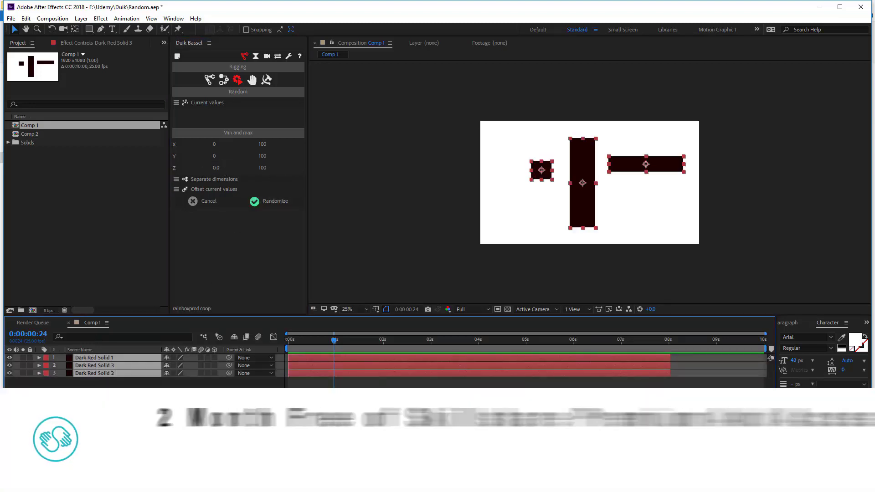
- Show Position and randomize the three solids' positions five times, undoing the last one
key(p)
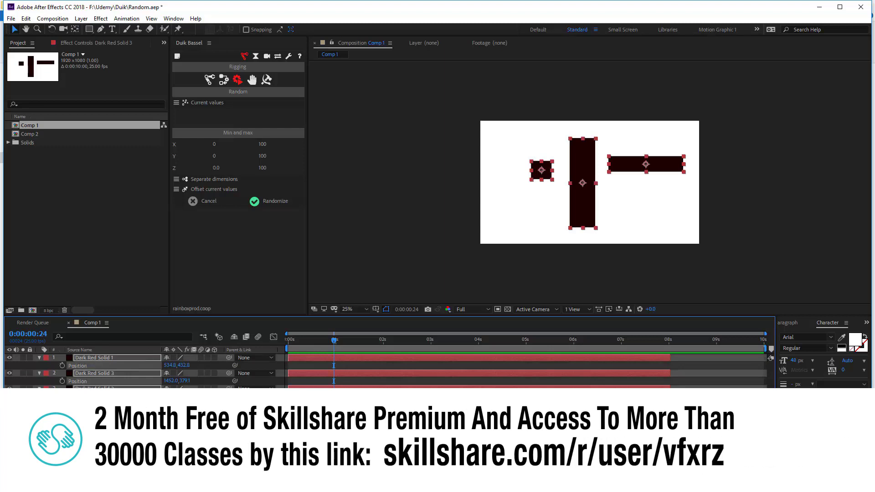
click(270, 203)
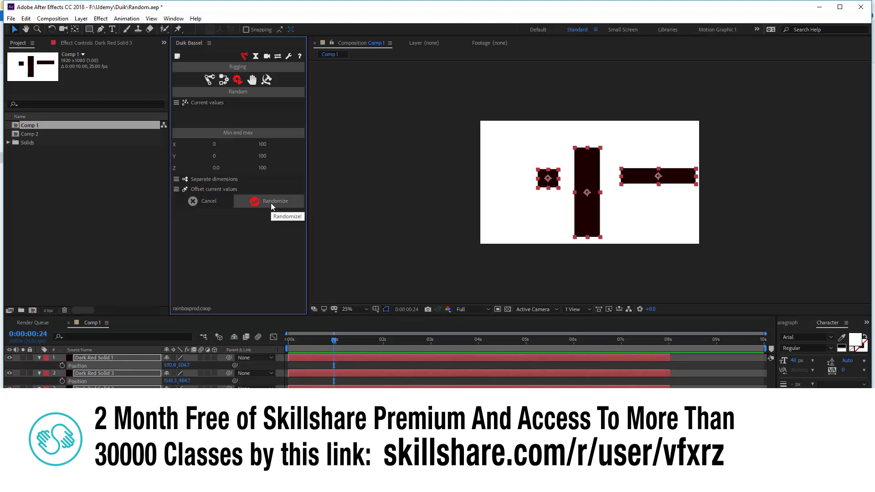
click(270, 203)
click(271, 203)
click(271, 204)
click(271, 203)
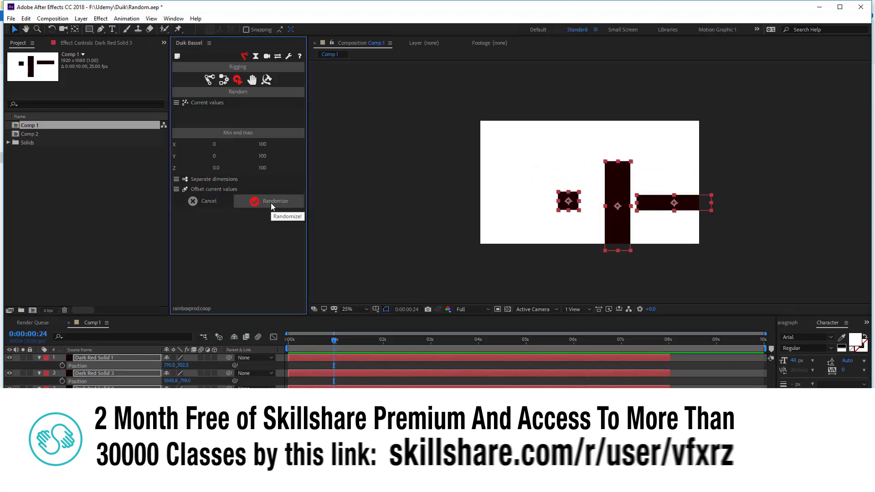
click(582, 195)
key(ctrl+z)
key(ctrl+z)
key(ctrl+z)
key(ctrl+z)
key(ctrl+z)
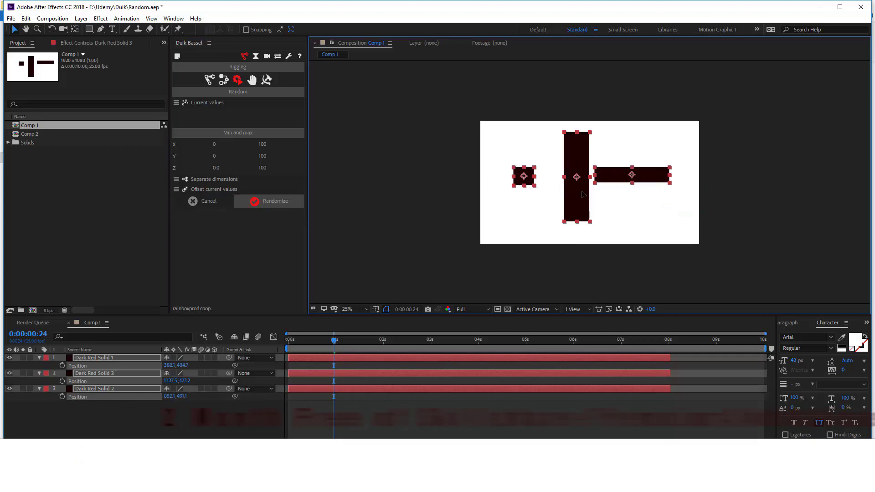
- Switch the Random mode to Keyframes, then back to Current values
click(195, 104)
click(187, 113)
click(203, 104)
click(202, 106)
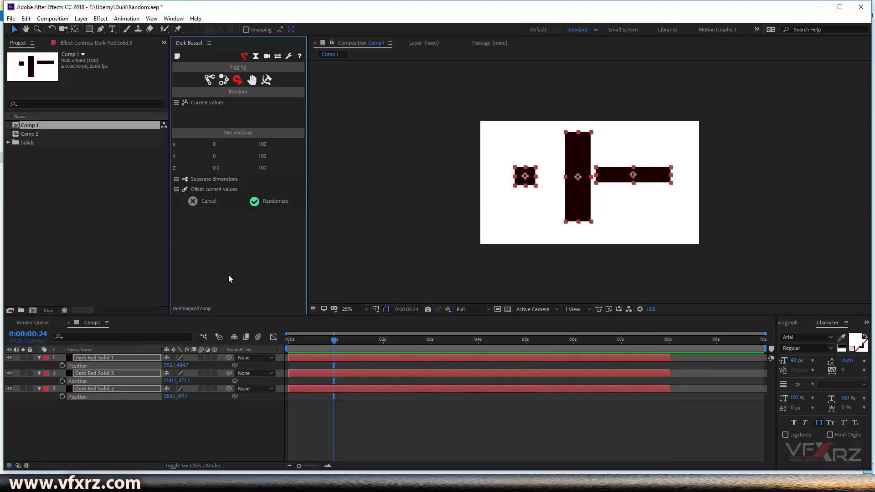
- In Layers mode with Times on and Out points off, randomize all three solids' start times
click(209, 103)
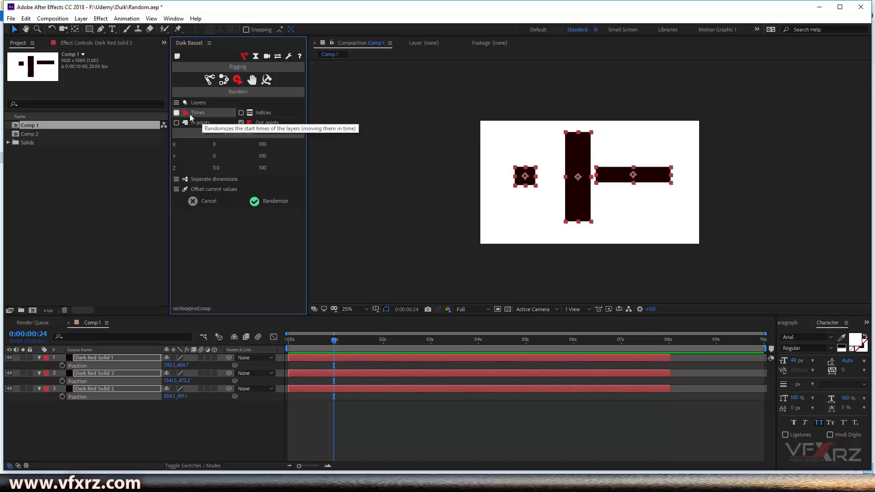
click(188, 113)
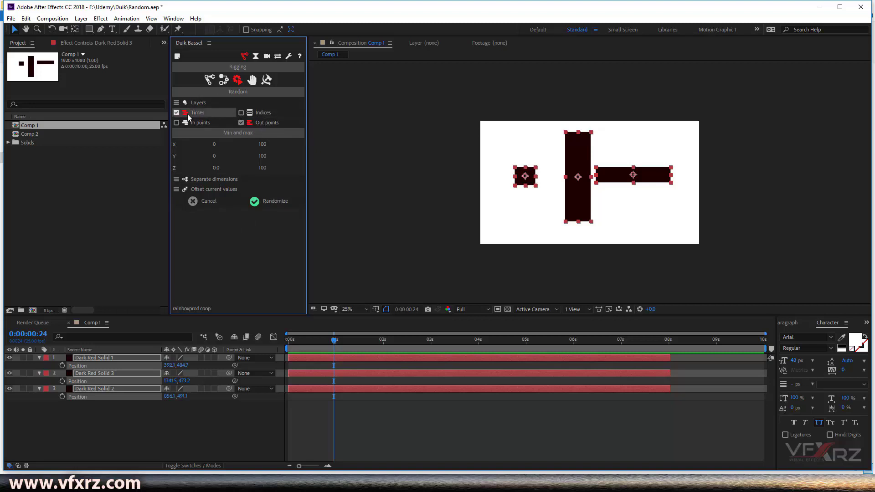
click(241, 123)
click(40, 358)
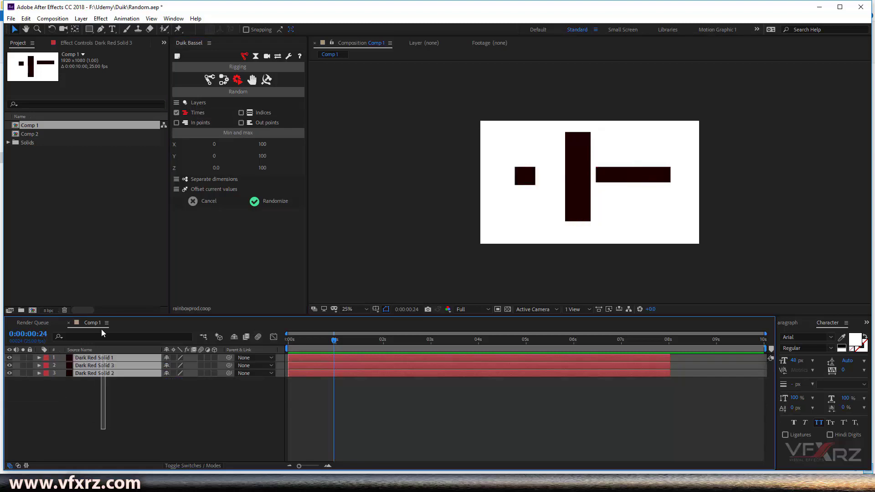
click(262, 205)
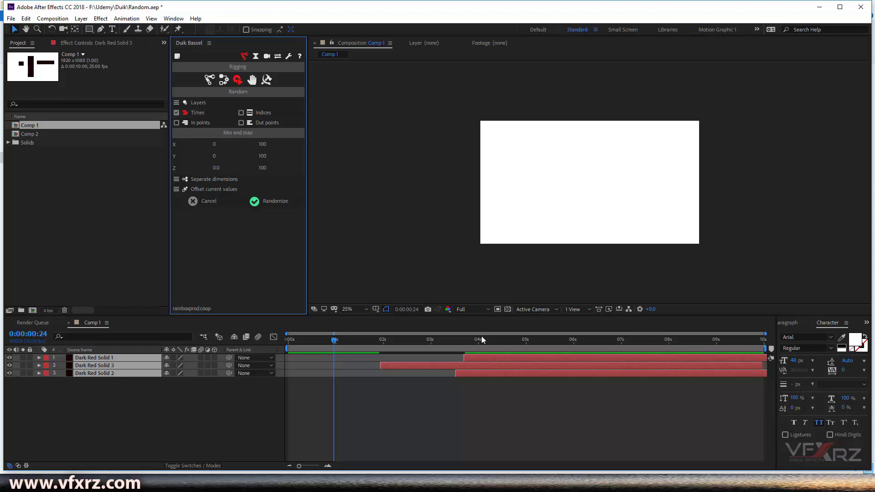
drag(399, 349, 383, 344)
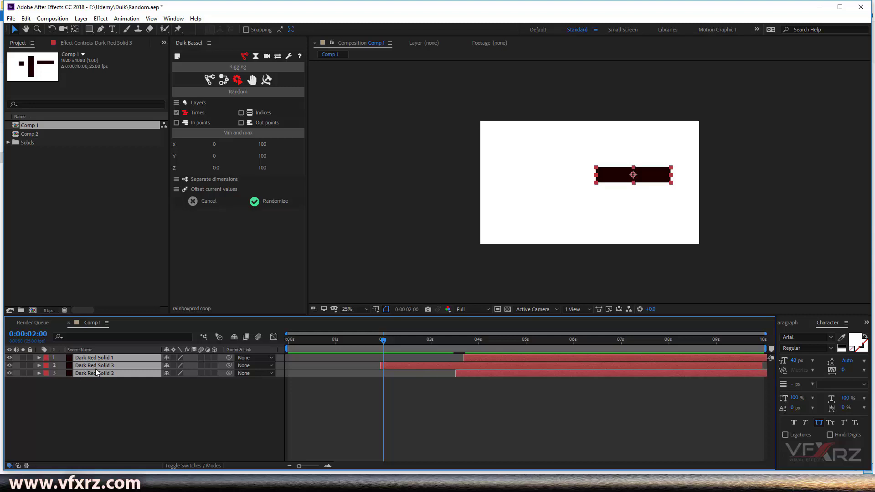
drag(380, 348, 303, 358)
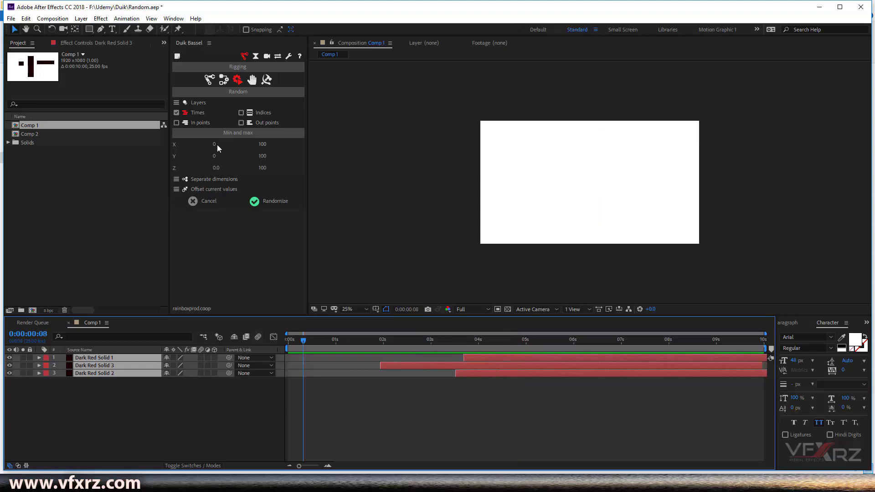
- Enable Indices, disable Times, and select all three dark red solid layers
click(258, 114)
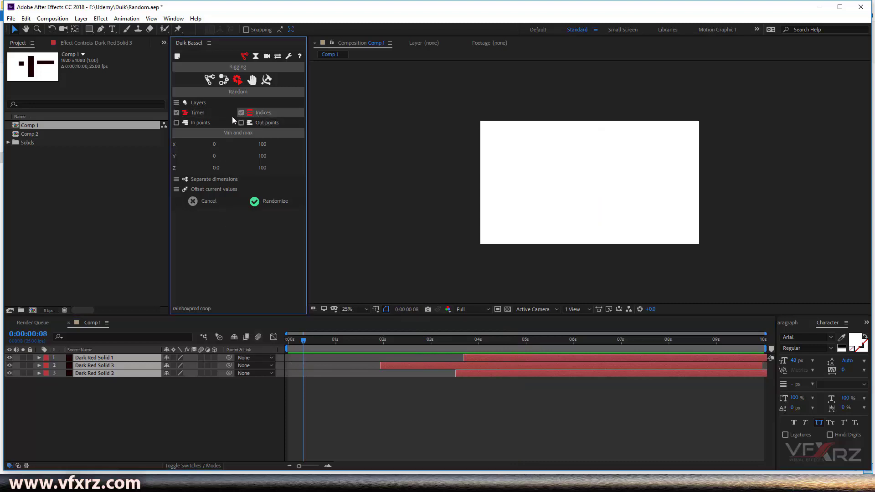
click(188, 113)
click(114, 385)
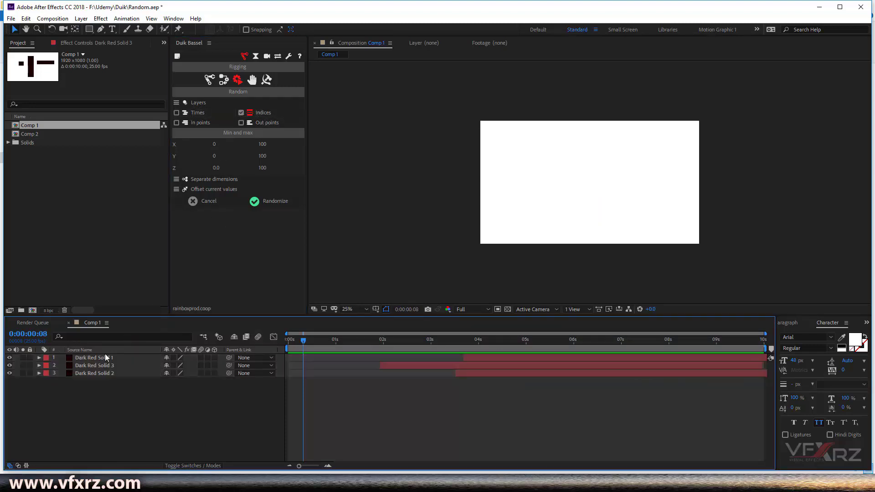
click(111, 358)
click(115, 365)
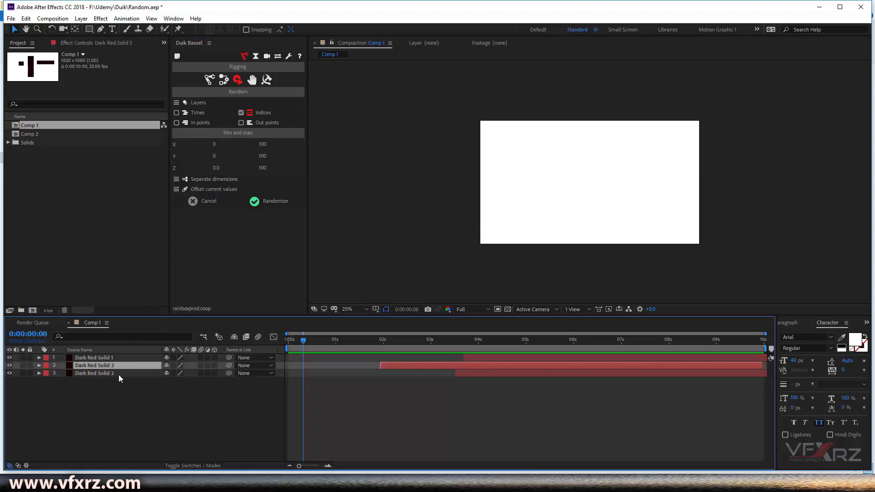
click(118, 375)
drag(130, 390, 105, 350)
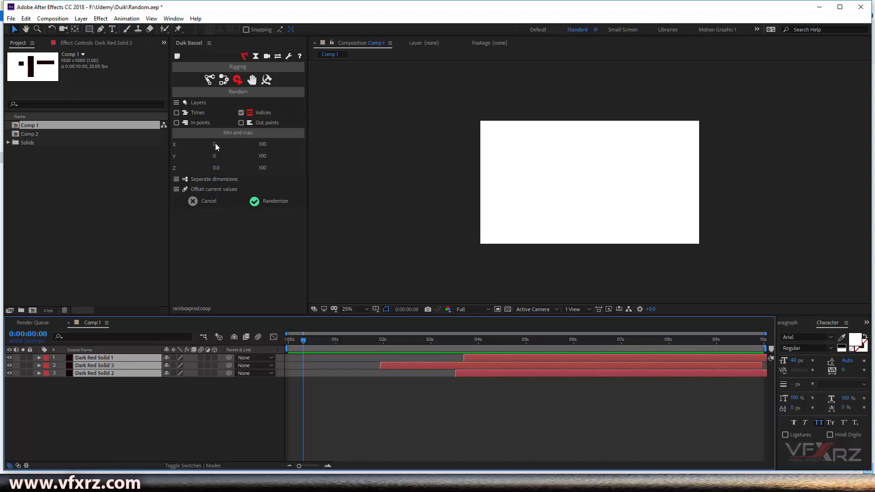
- Set the Random range maximums to X 3, Y 0 and Z 0
click(262, 145)
text(3)
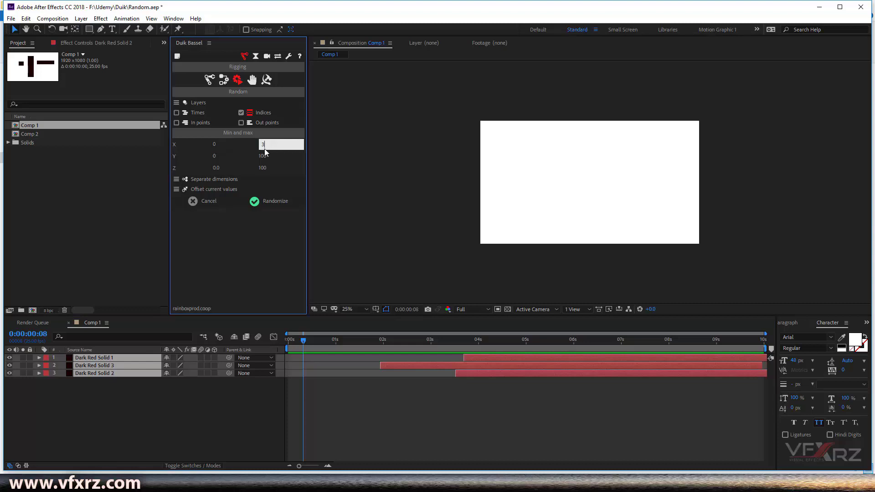
click(264, 156)
text(0)
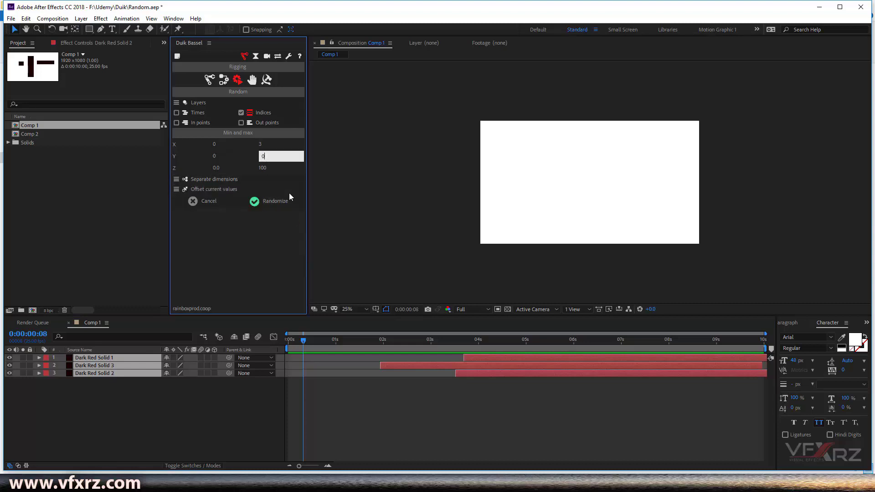
click(267, 167)
text(0)
key(Return)
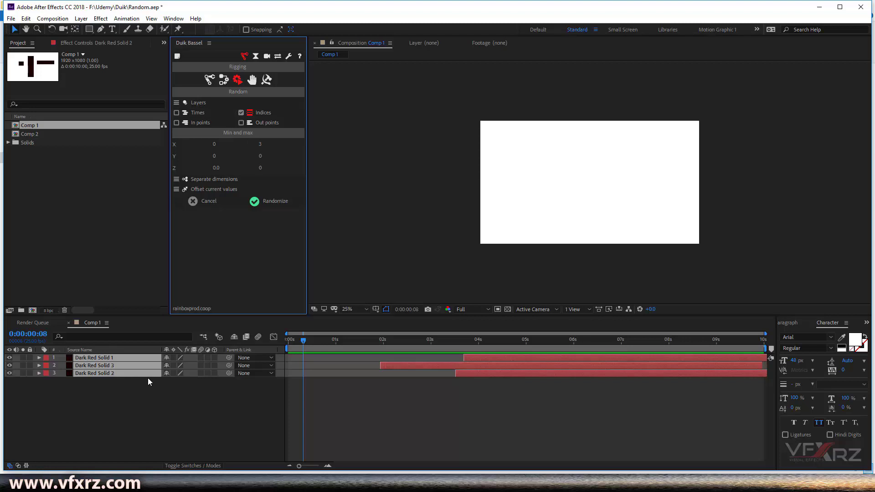
- Shuffle the layer order three times, ending at 1, 3, 2, then turn Indices off
click(110, 358)
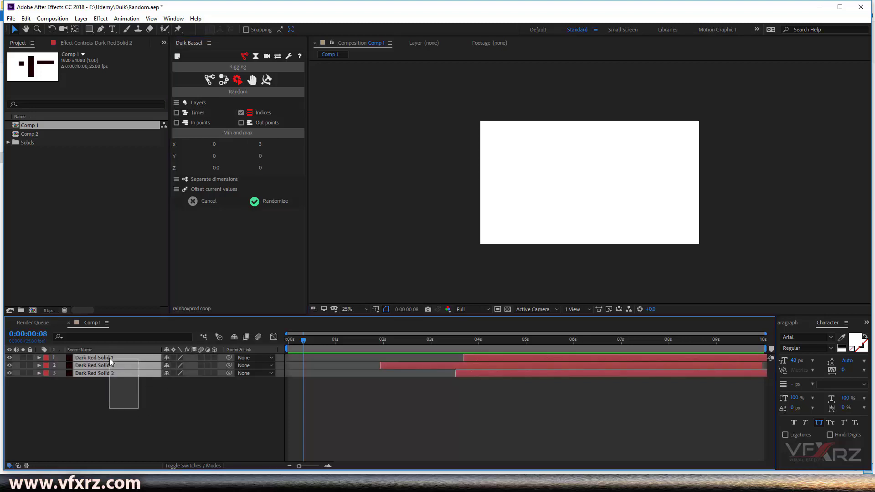
click(263, 201)
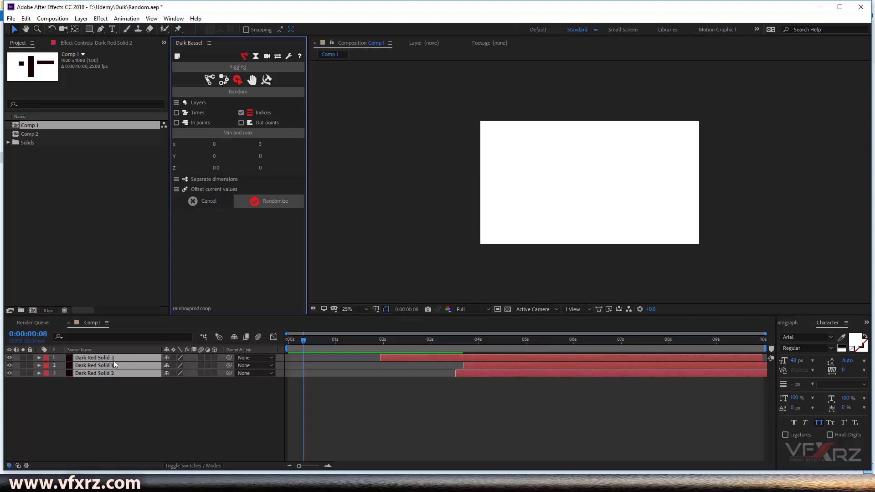
click(265, 201)
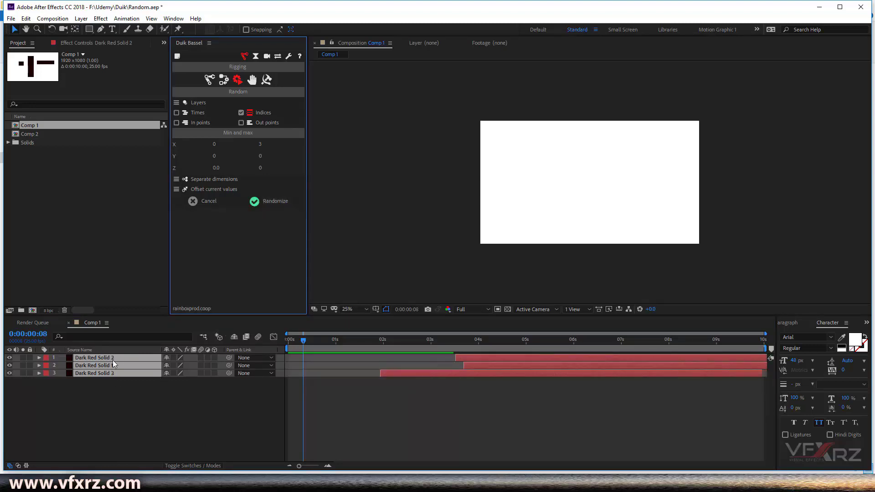
click(278, 203)
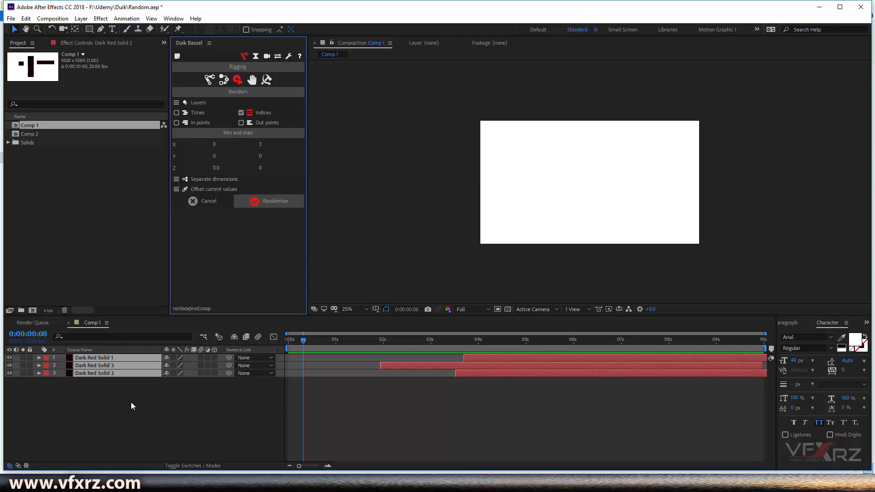
click(194, 121)
- Enable In points, set X max to 100, randomize the in points twice, then undo
click(203, 124)
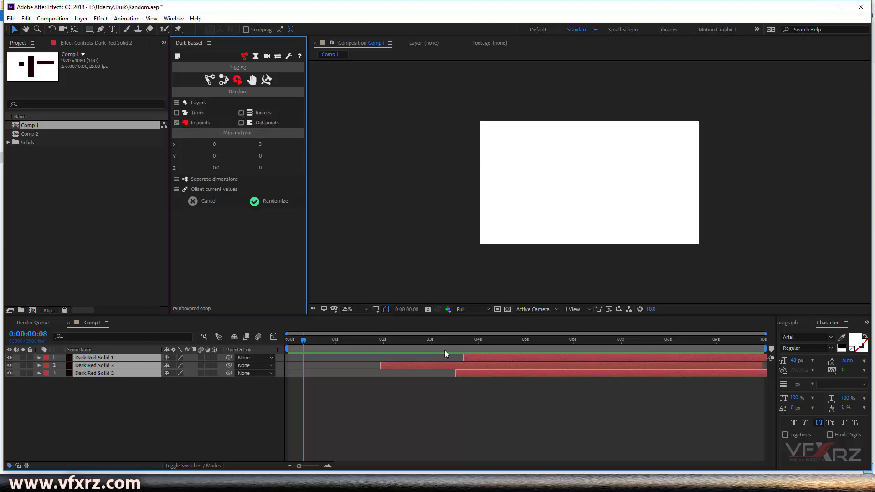
key(ctrl+z)
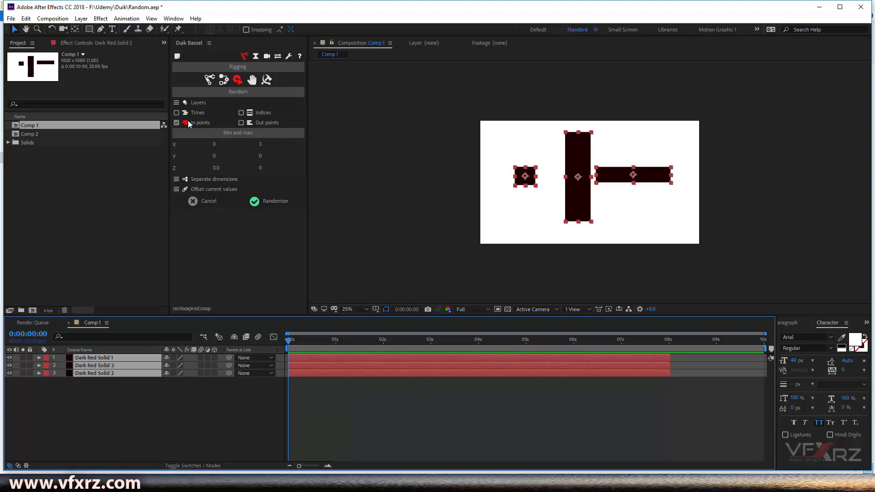
click(260, 143)
key(BackSpace)
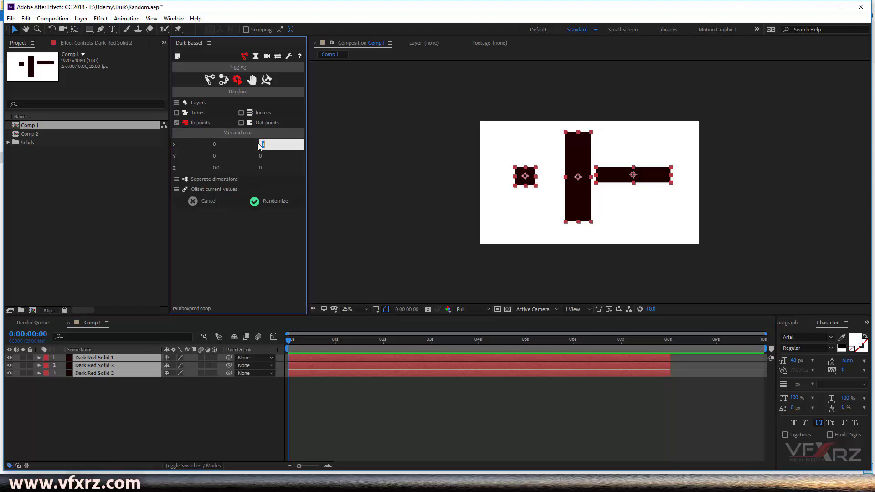
text(100)
key(Tab)
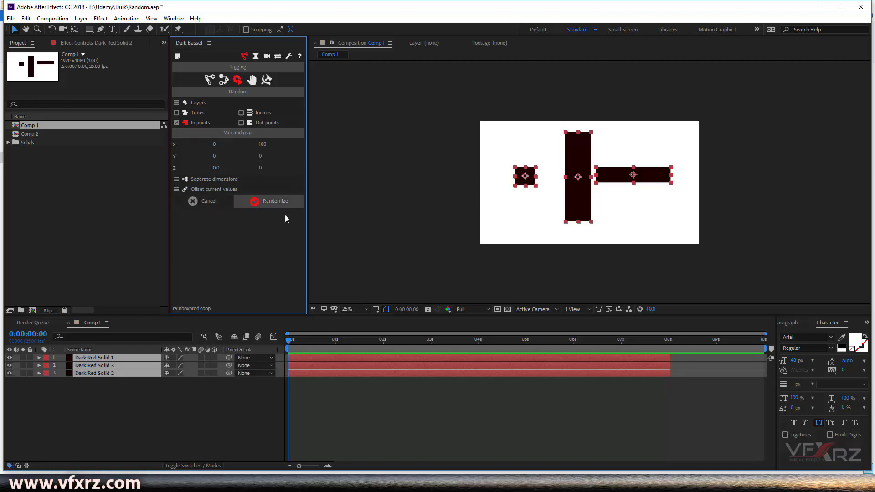
click(268, 203)
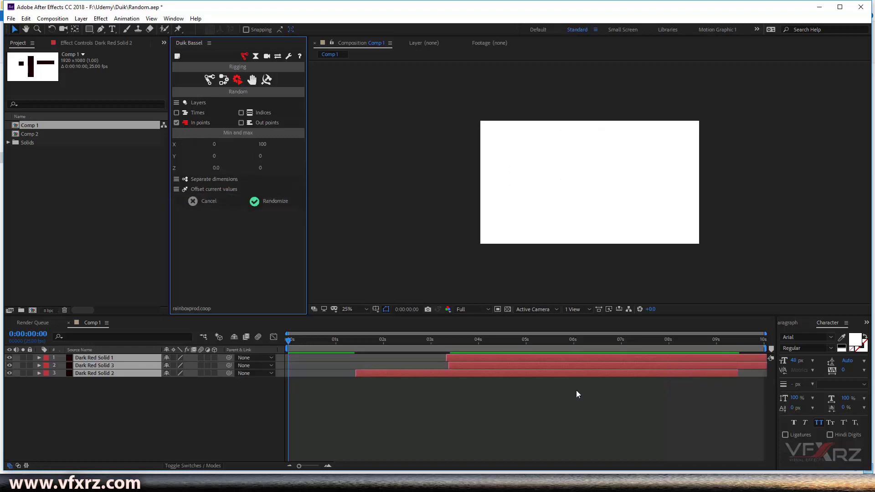
click(278, 205)
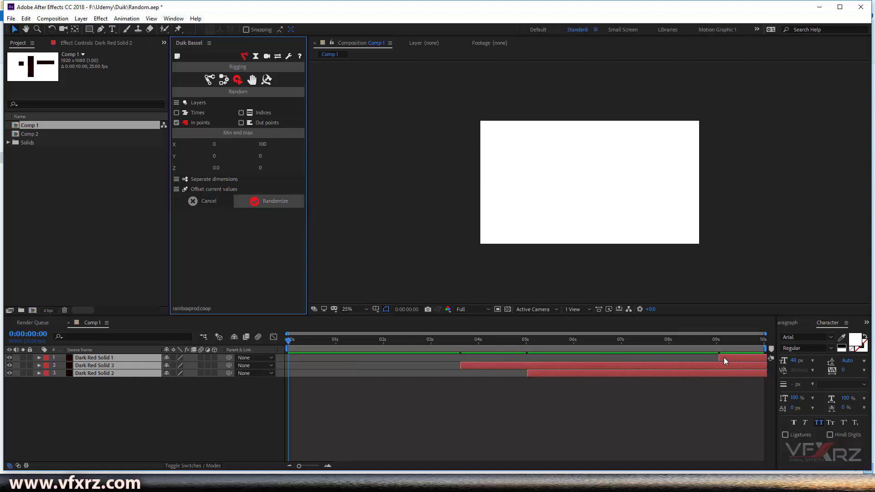
key(ctrl+z)
key(ctrl+z)
key(ctrl+z)
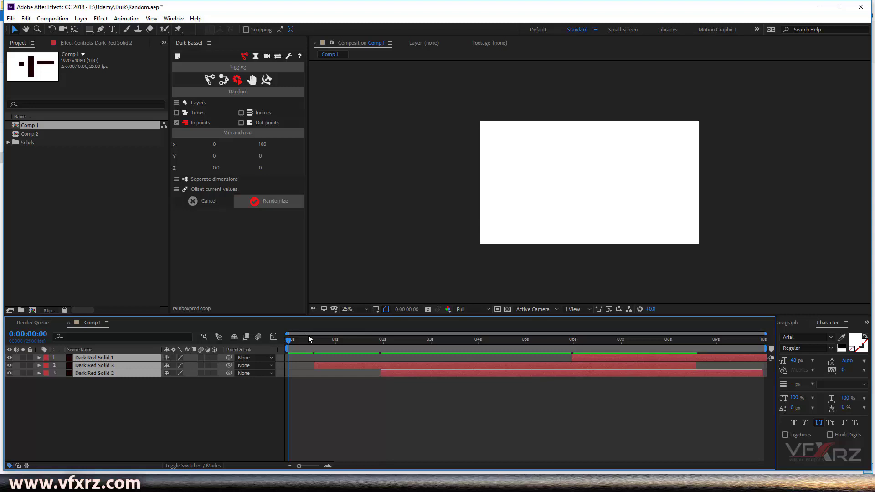
- Trim all three solid layers to end at 0:00:05:23
click(693, 340)
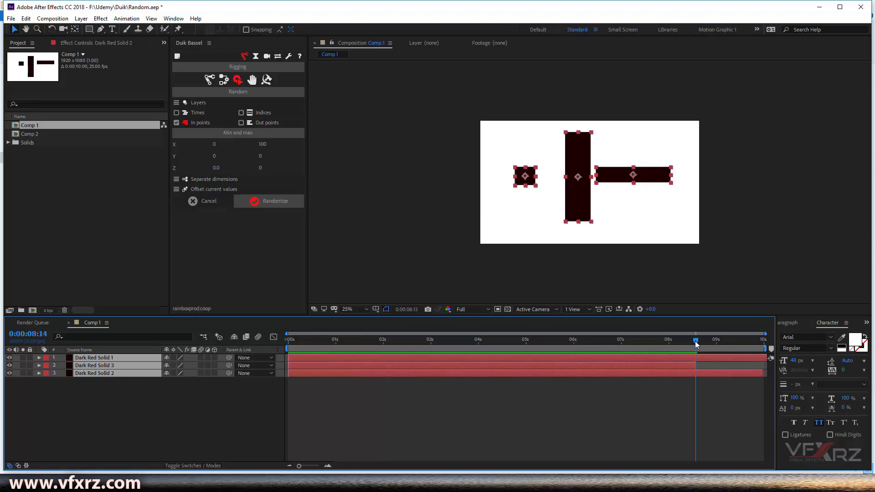
drag(693, 343, 570, 342)
key(alt+bracketright)
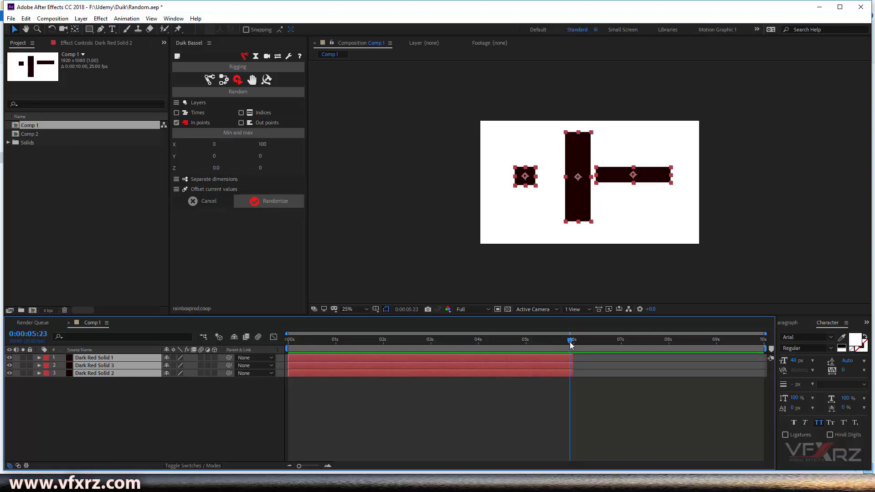
- With Out points on and In points off, randomize the solids' end times twice, then deselect them
click(256, 124)
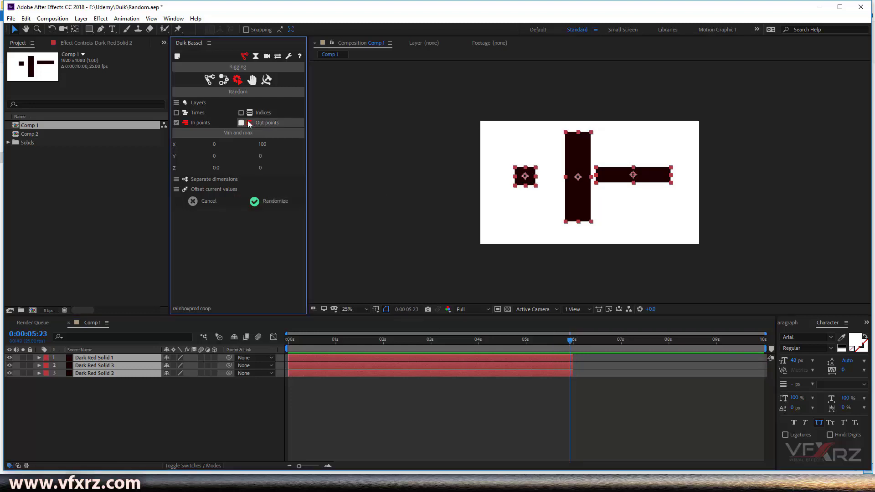
click(177, 123)
click(254, 202)
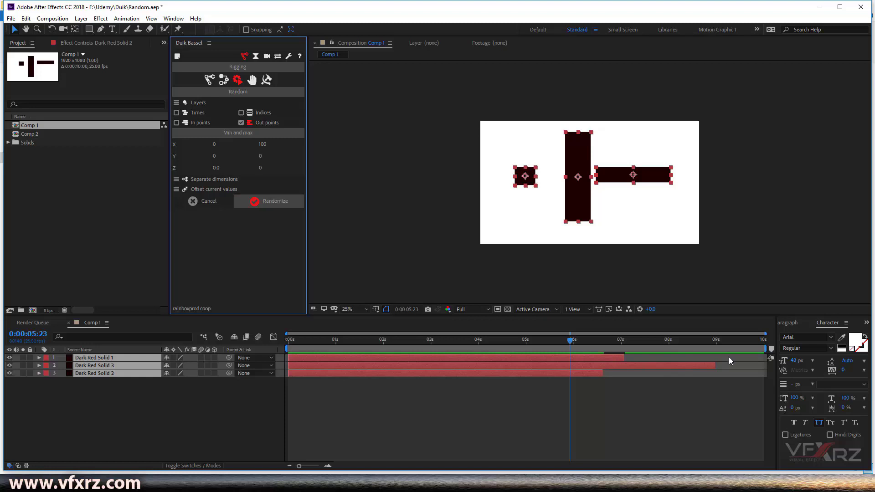
click(288, 205)
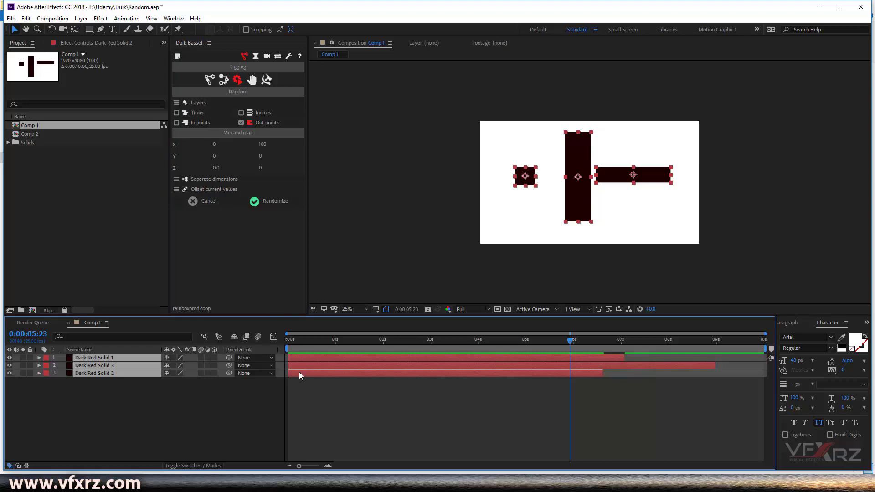
click(209, 398)
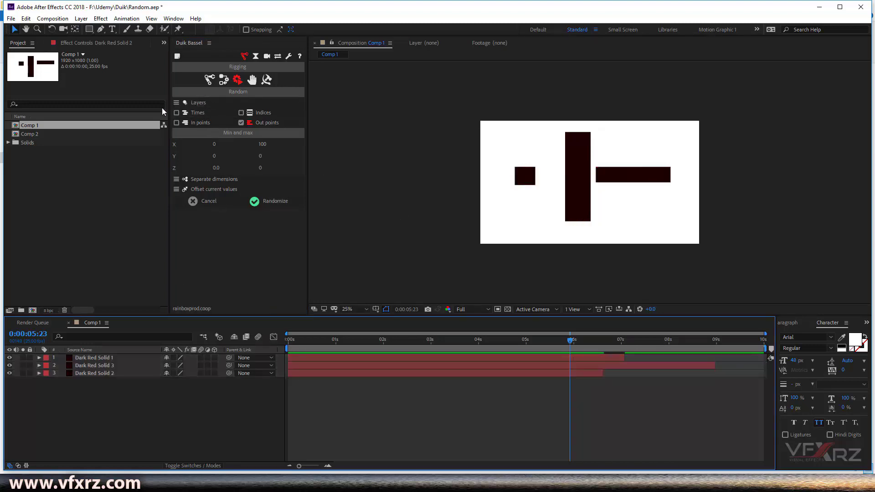
click(179, 105)
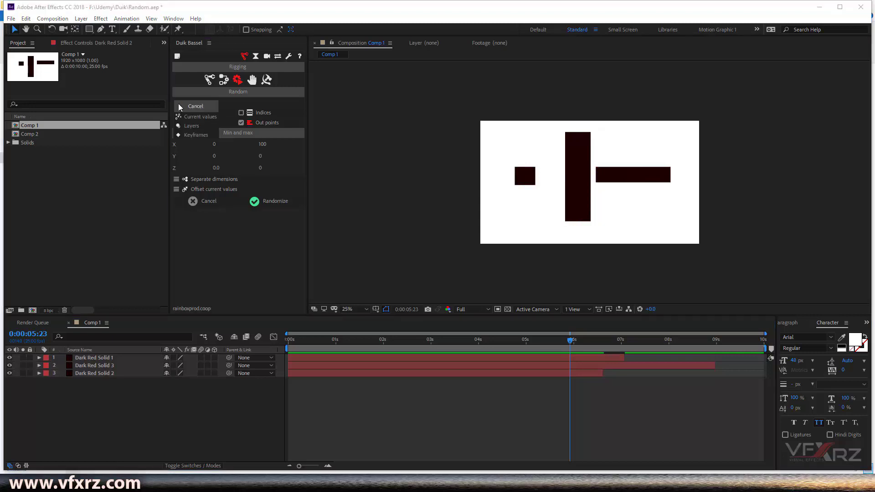
- Switch Random to Keyframes mode and move Dark Red Solid 2's Opacity keyframe to 0:00:01:16
click(215, 105)
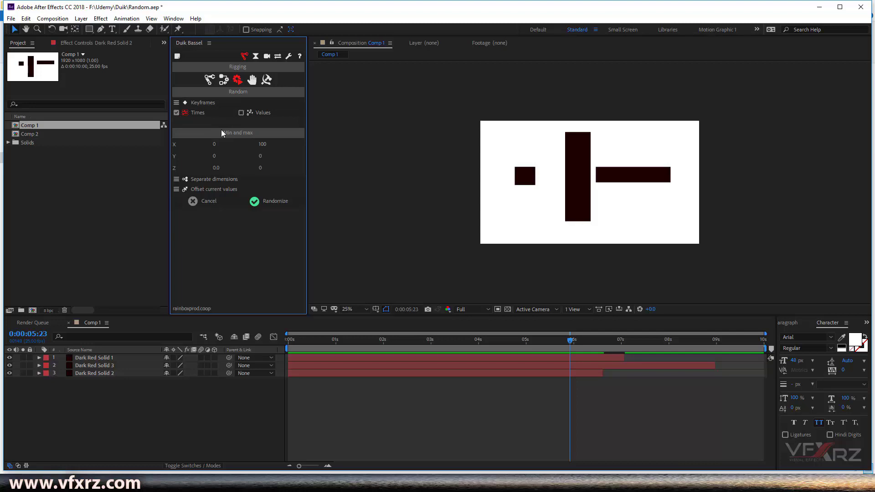
click(87, 366)
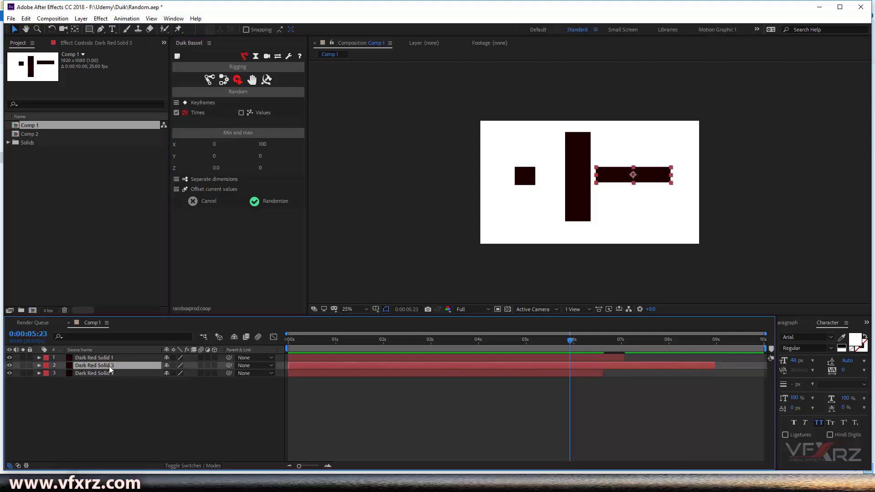
click(105, 372)
click(40, 372)
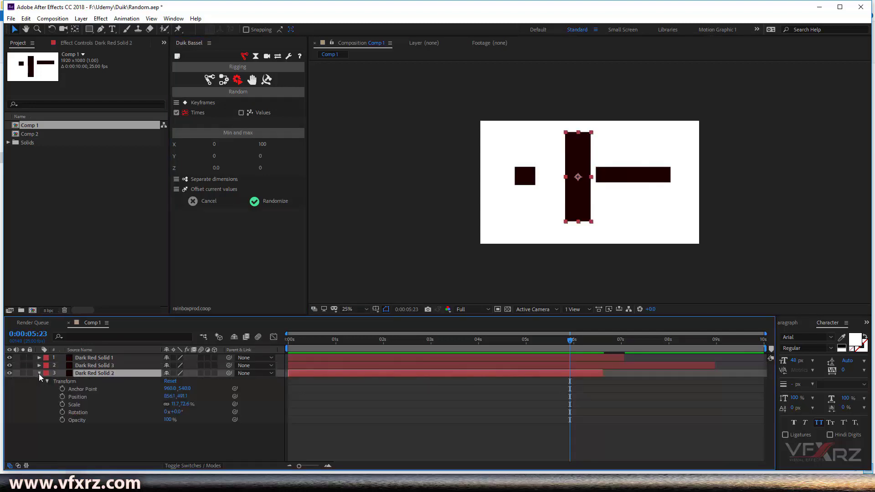
click(80, 421)
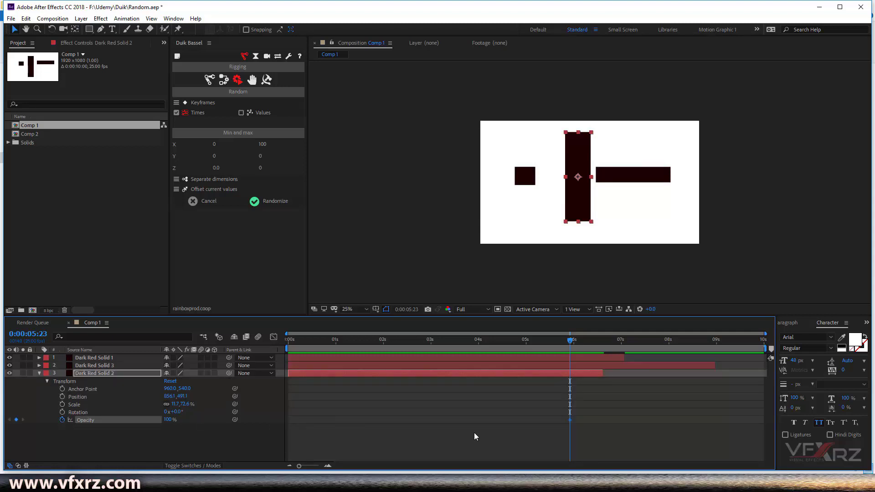
drag(569, 419, 354, 420)
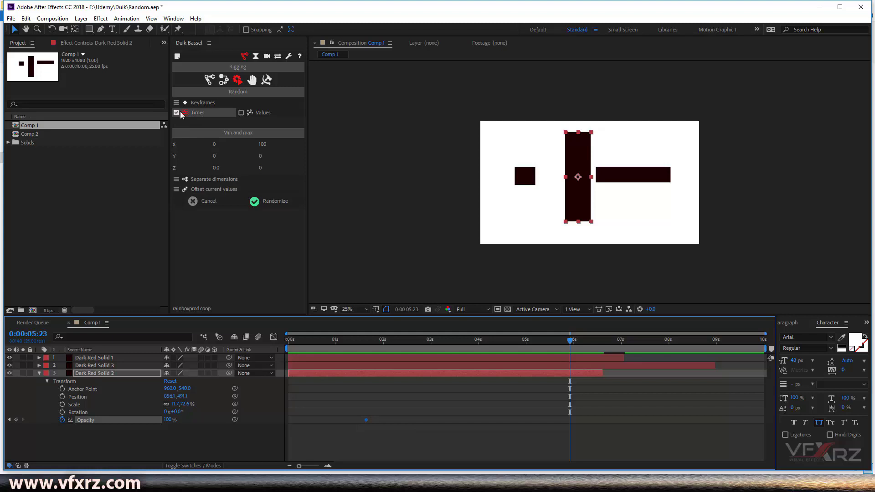
- Randomize the Opacity keyframe's time twice, leaving it near 0:00:03:03, then switch Random to Values
click(263, 204)
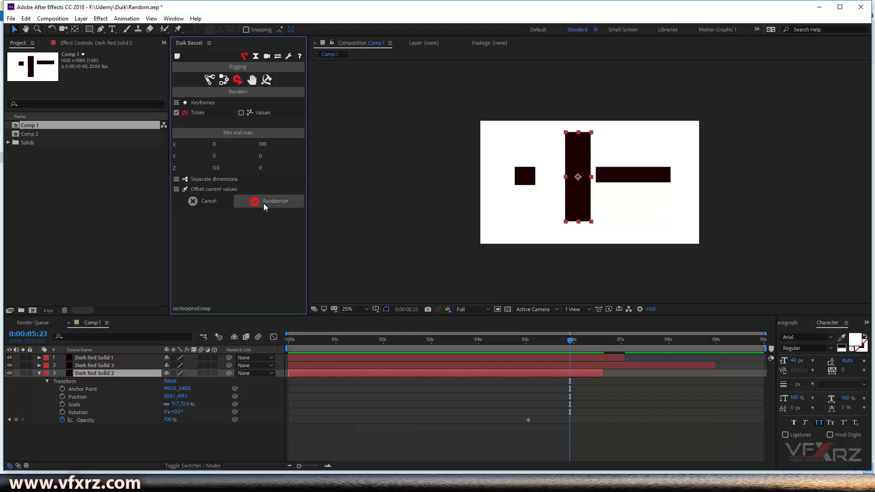
drag(528, 420, 335, 420)
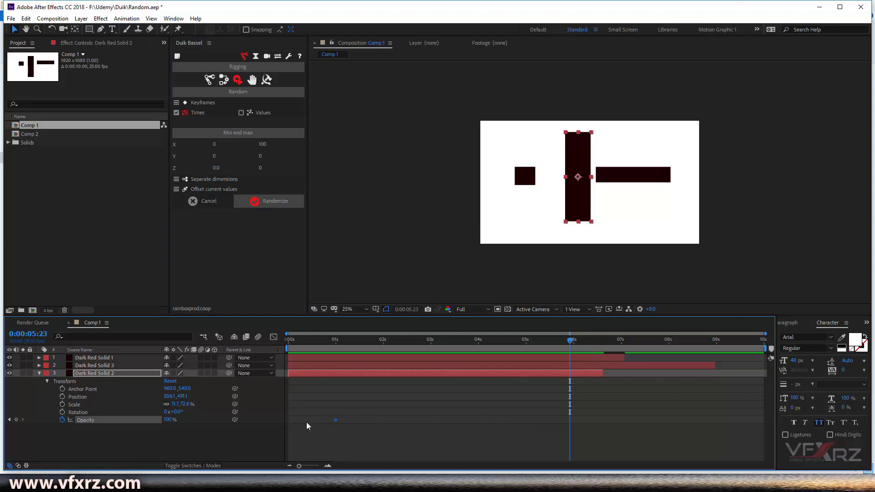
click(269, 205)
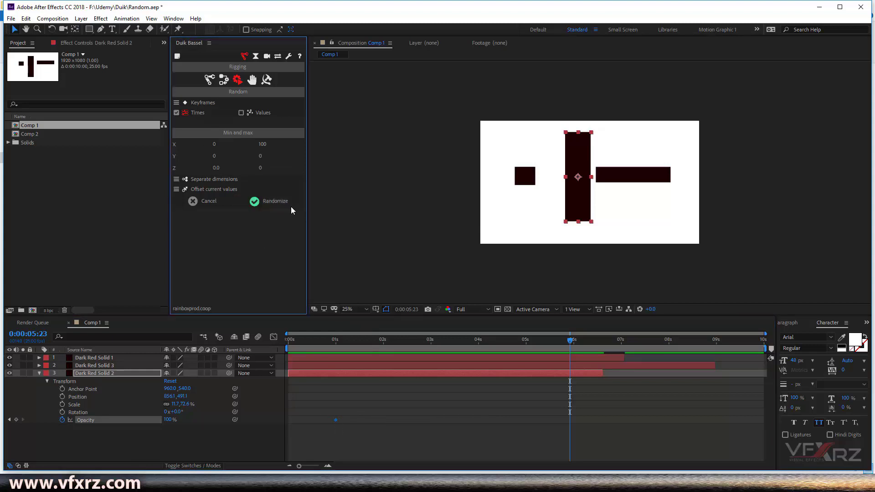
click(279, 201)
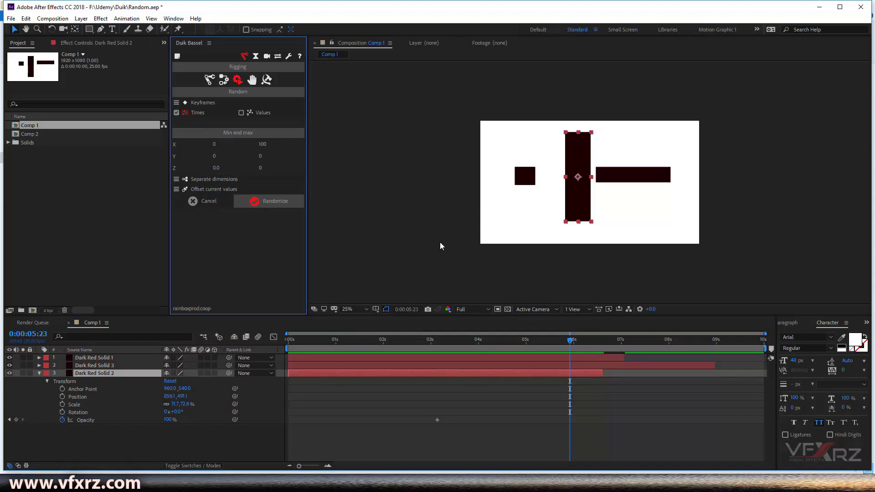
drag(453, 342, 437, 348)
click(436, 421)
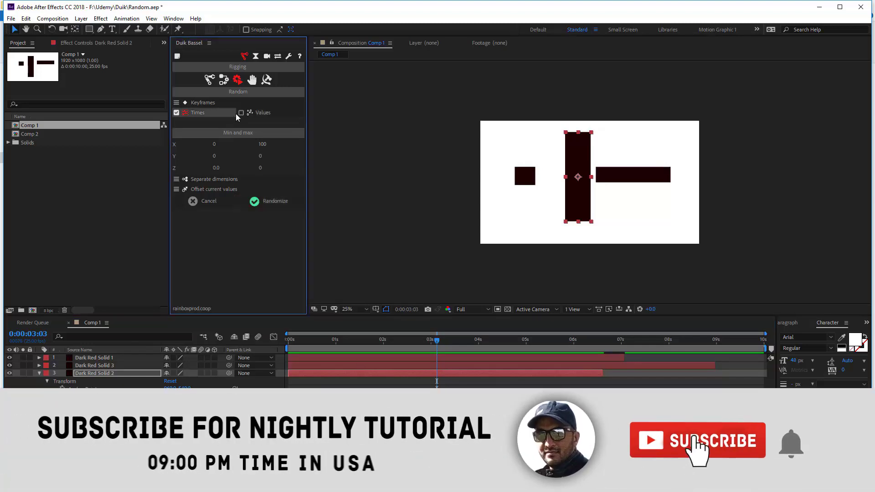
click(244, 113)
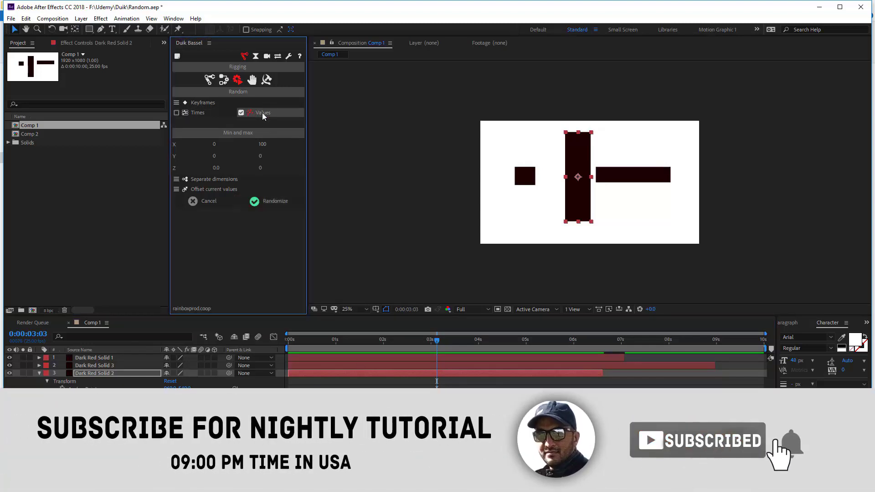
- Randomize Dark Red Solid 2's Position keyframe value, moving the bar to about X 1021
click(149, 348)
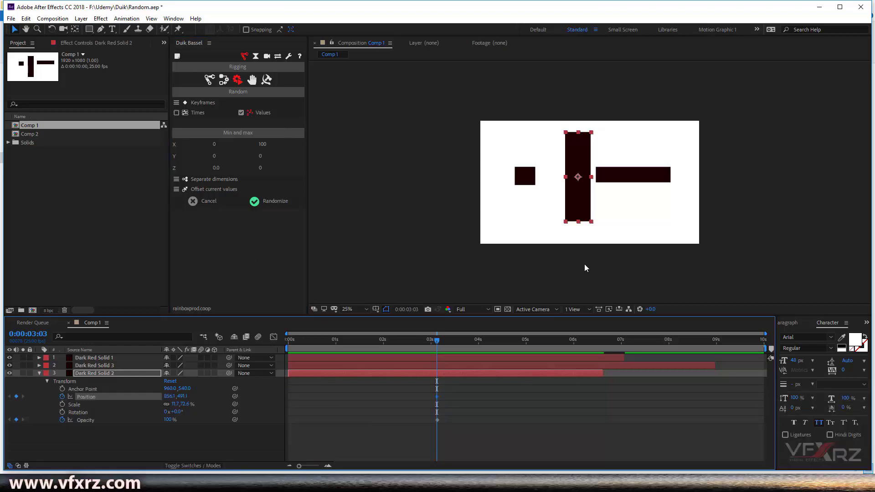
click(263, 203)
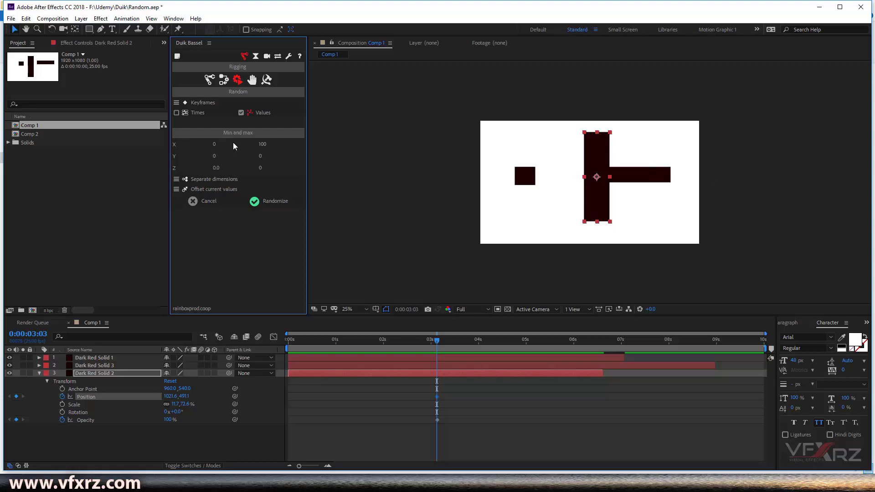
click(260, 156)
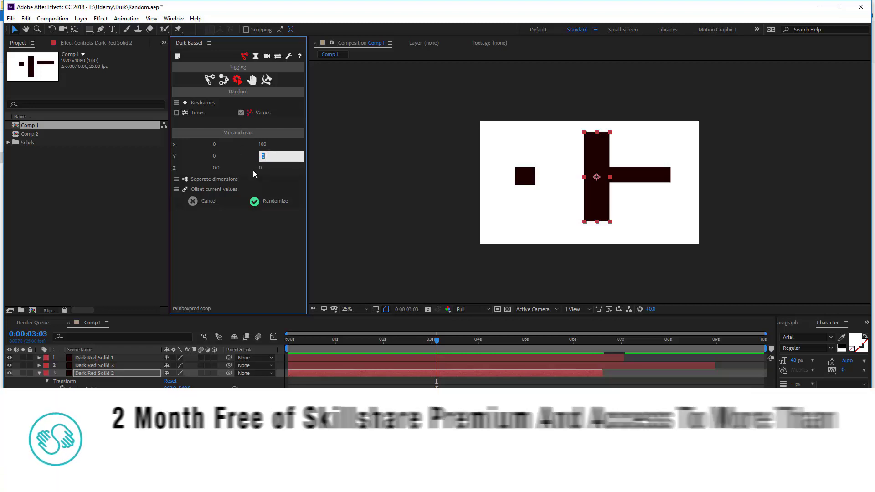
- Set the Y maximum to 50 and randomize the tall bar's position four more times
text(50)
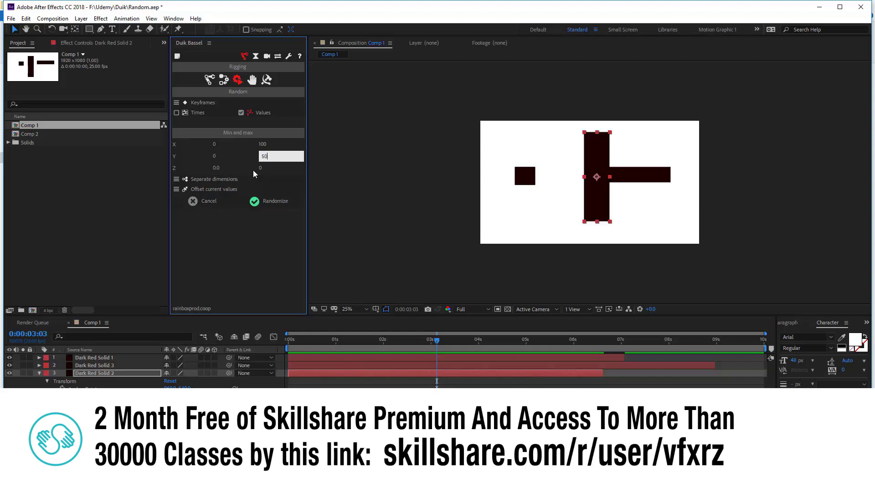
key(Return)
click(267, 201)
click(284, 201)
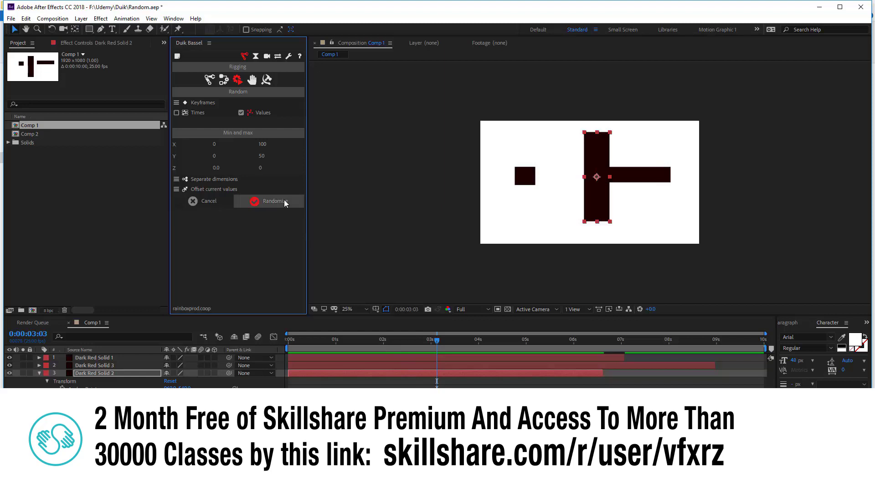
click(284, 201)
click(284, 201)
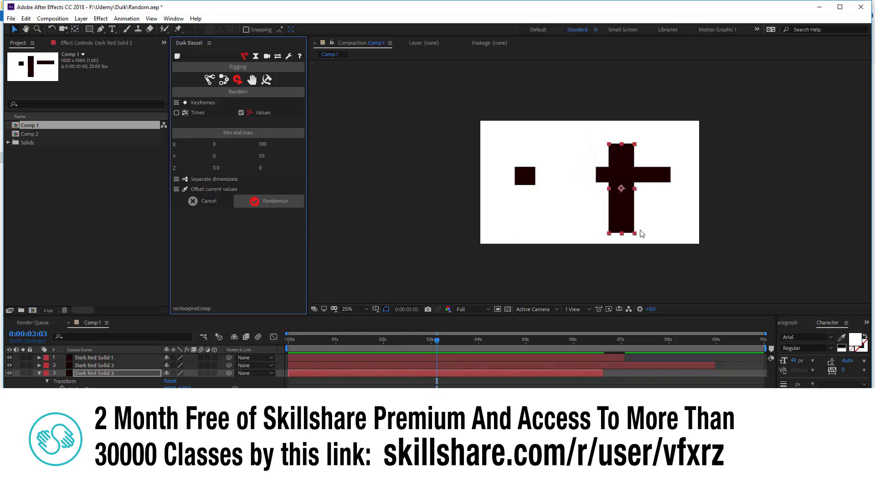